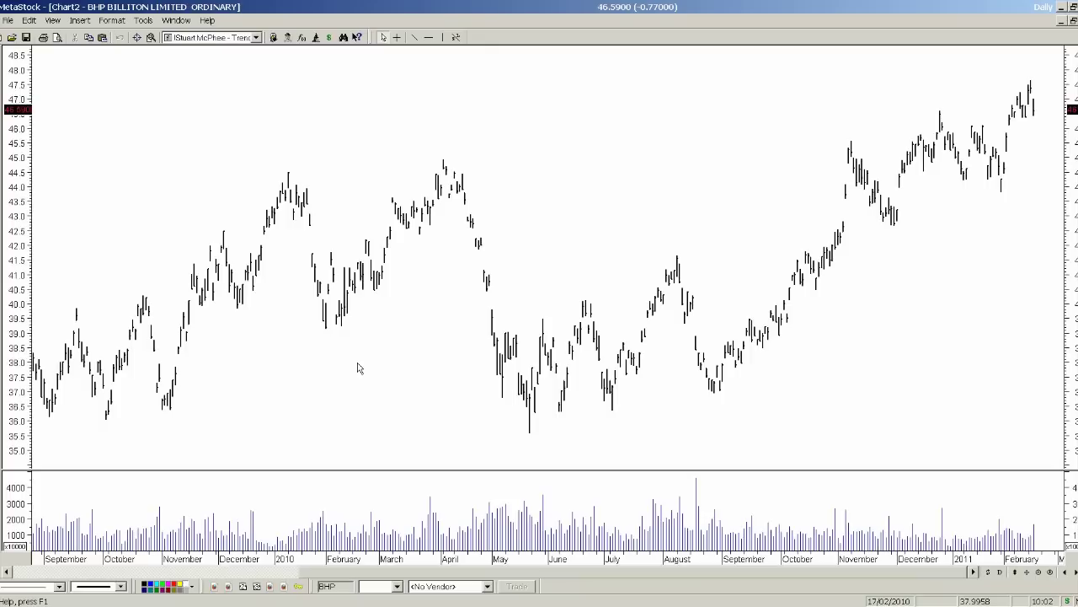
Zoom the BHP Billiton chart out to cover 2009 through February 2011
{"action": "left_click", "coordinate": [1027, 572]}
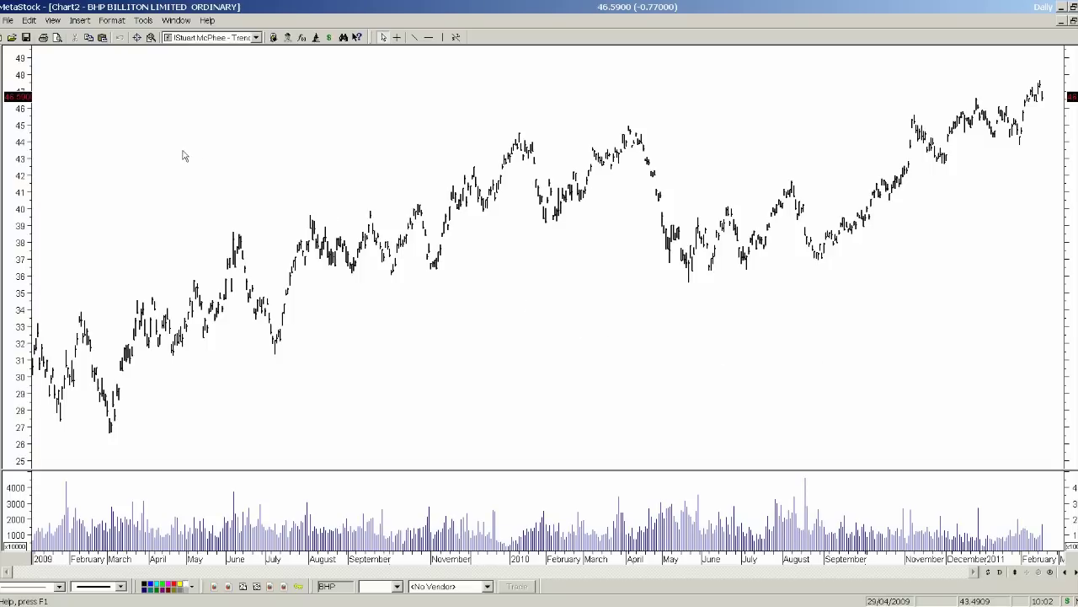
{"action": "left_click", "coordinate": [9, 20]}
Start a new chart to browse the ASX Fully Paid Ordinary securities list
{"action": "mouse_move", "coordinate": [198, 36]}
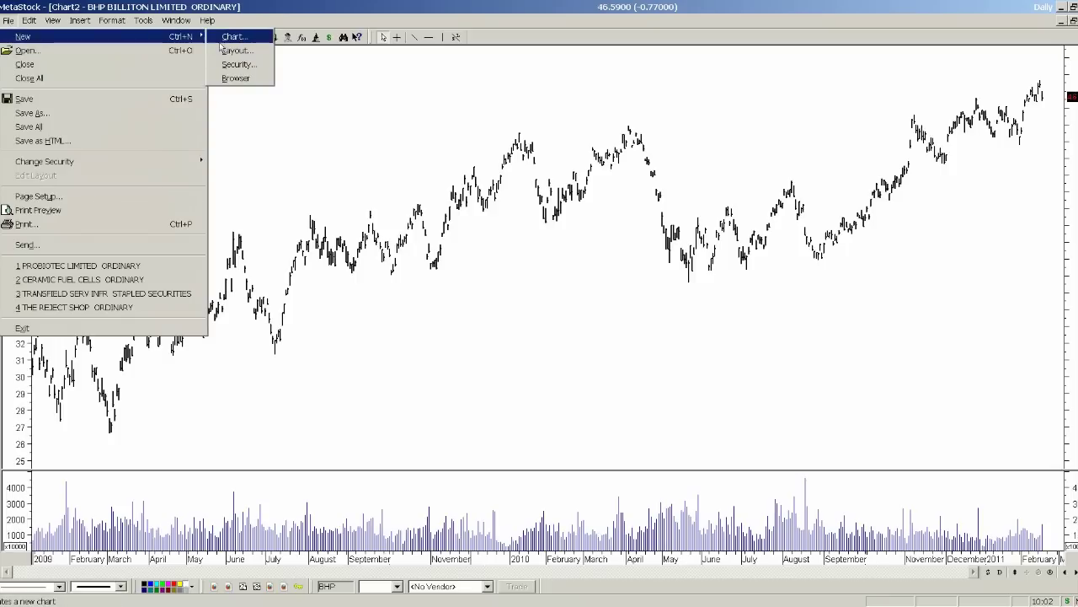
{"action": "left_click", "coordinate": [340, 163]}
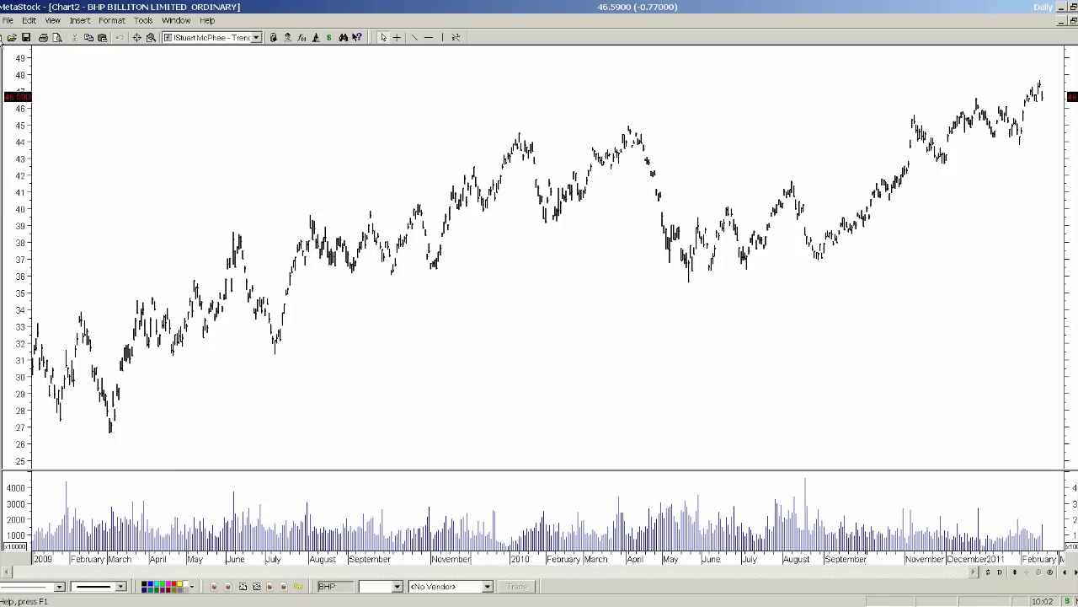
{"action": "left_click", "coordinate": [4, 37]}
{"action": "left_click", "coordinate": [22, 54]}
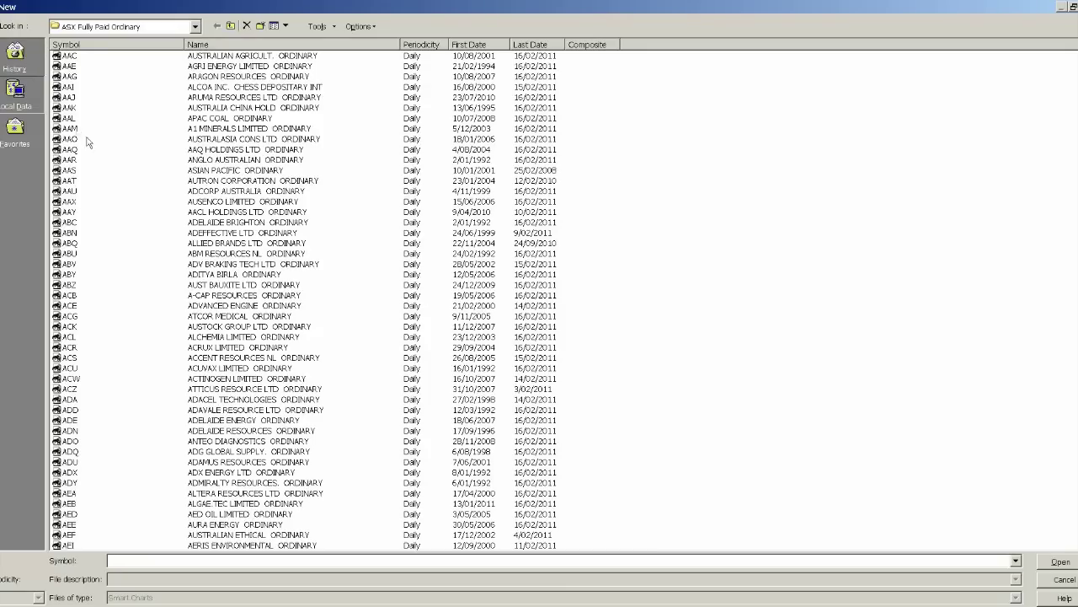
Set the chart load options to 65000 periods loaded and 250 displayed
{"action": "left_click", "coordinate": [361, 26]}
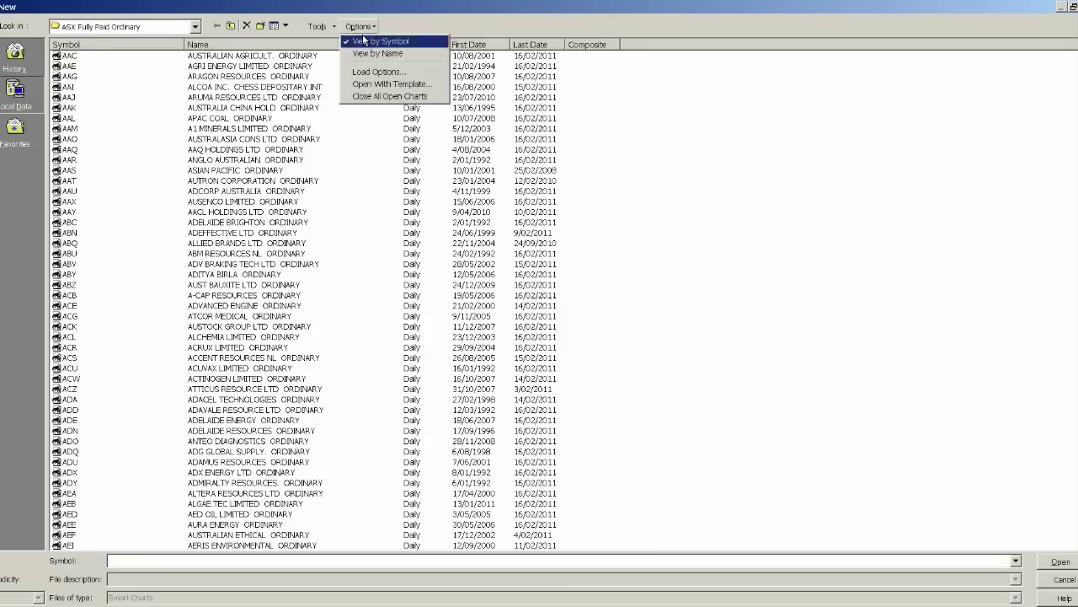
{"action": "left_click", "coordinate": [378, 71]}
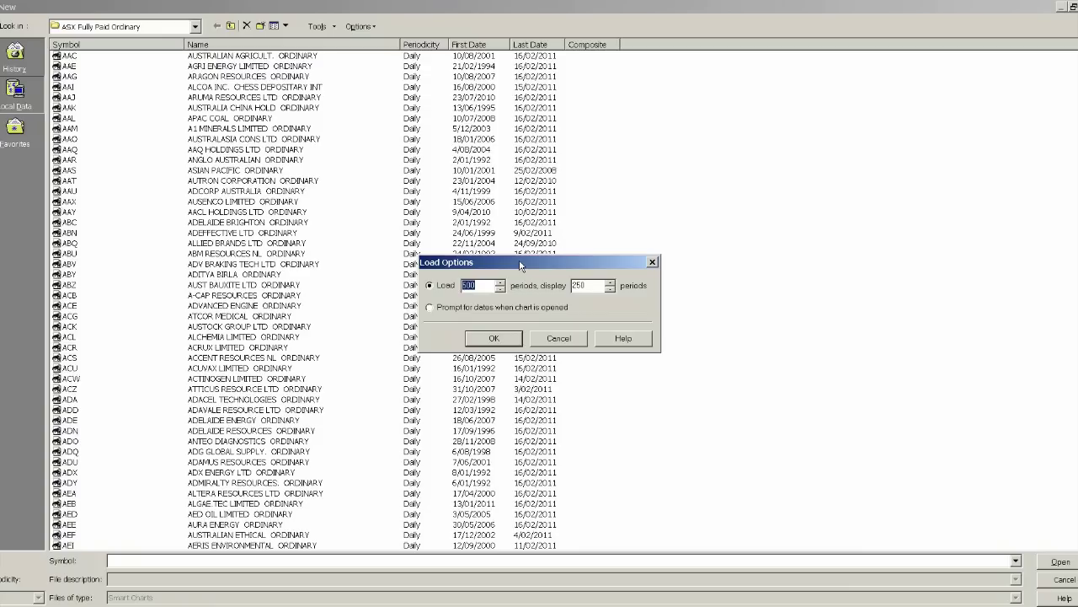
{"action": "left_click_drag", "start_coordinate": [521, 266], "coordinate": [515, 256]}
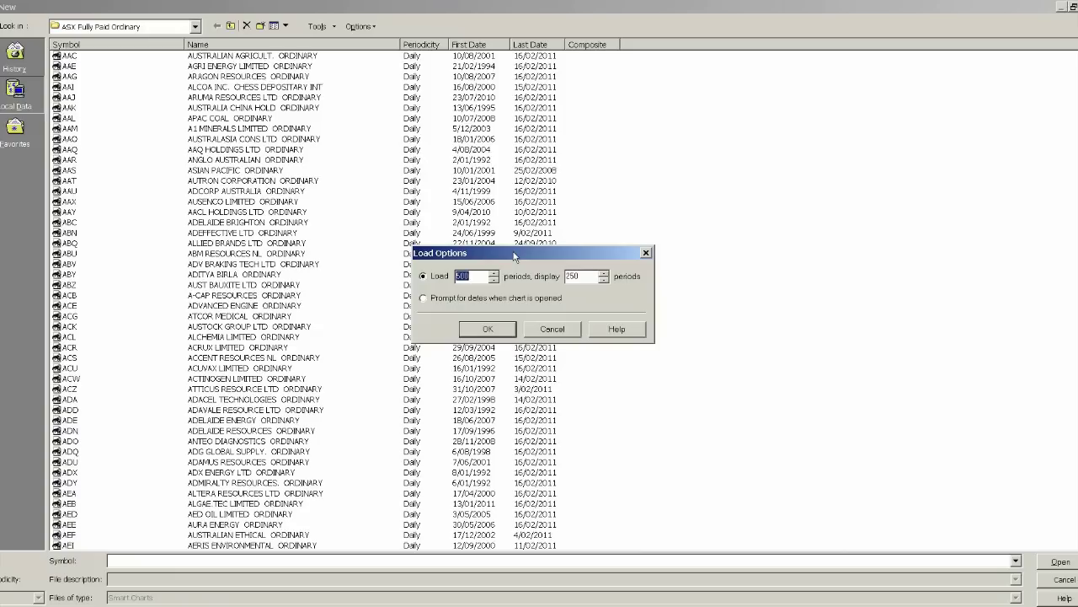
{"action": "type", "text": "10"}
{"action": "type", "text": "650"}
{"action": "left_click", "coordinate": [491, 332]}
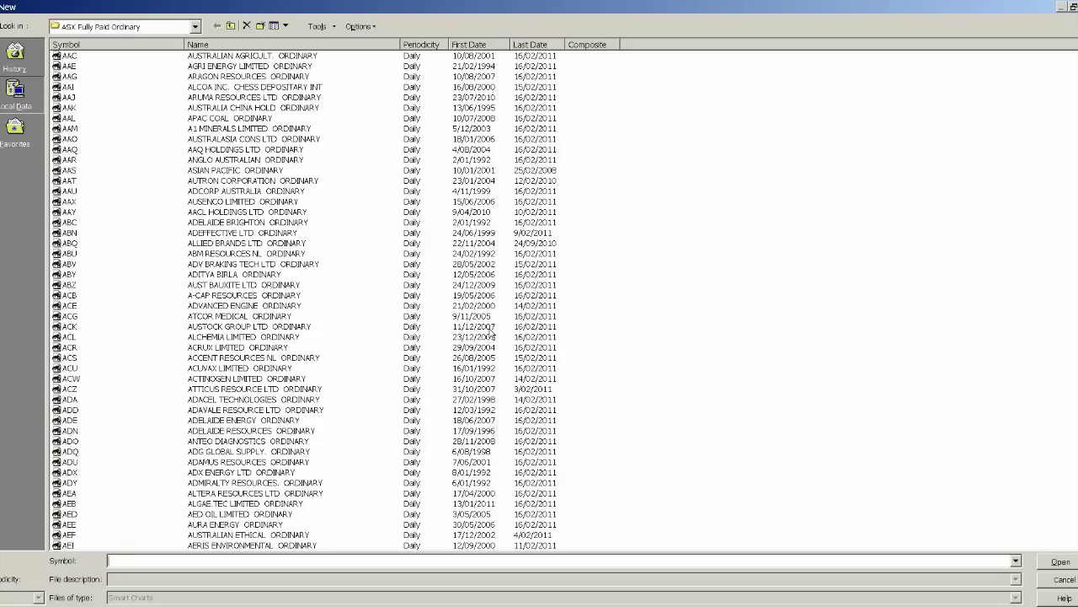
Cancel the new chart and zoom BHP in to April 2010–February 2011
{"action": "left_click", "coordinate": [1059, 580]}
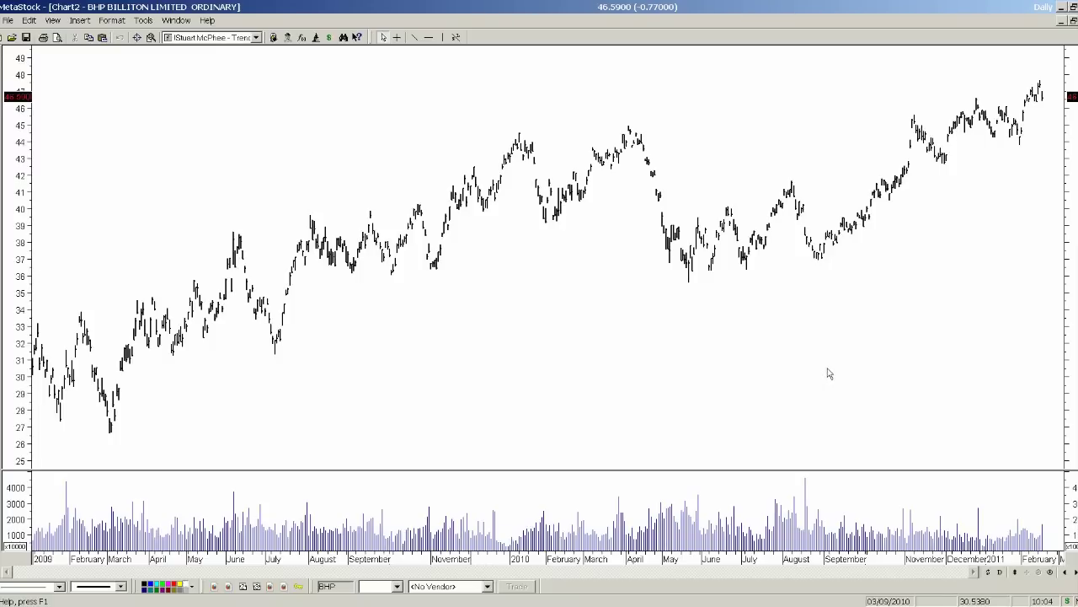
{"action": "left_click", "coordinate": [1042, 571]}
{"action": "left_click", "coordinate": [1041, 572]}
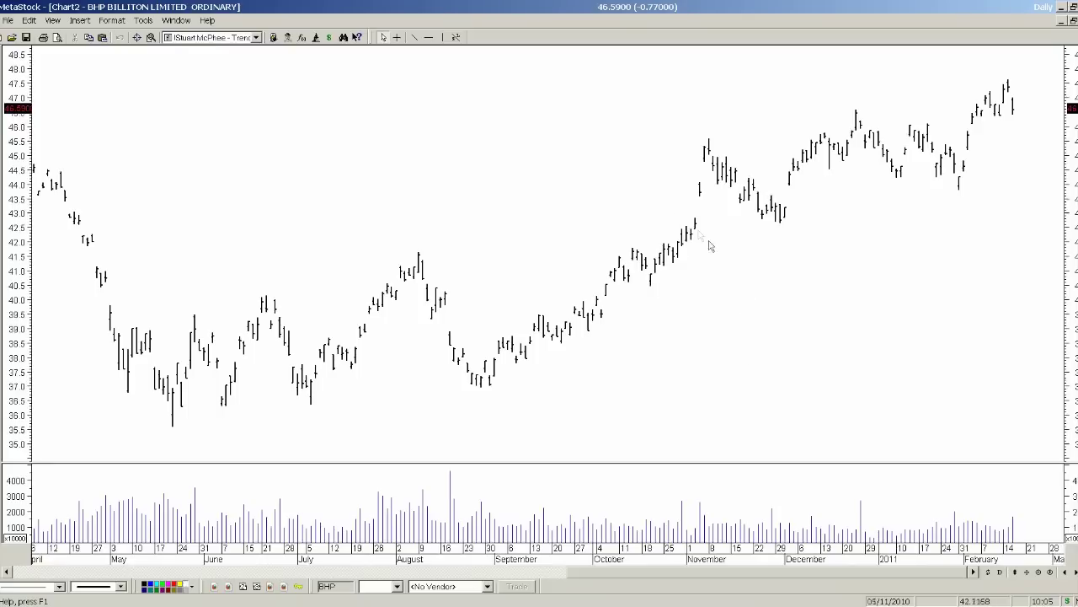
Display BHP prices as green/red candlesticks with a thicker line weight
{"action": "right_click", "coordinate": [634, 254]}
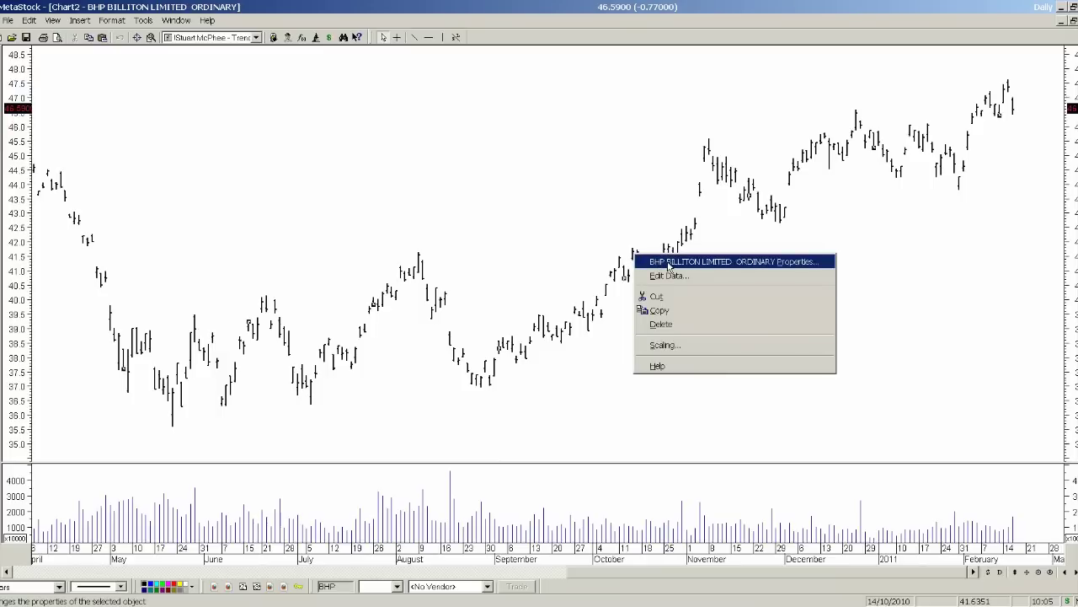
{"action": "left_click", "coordinate": [670, 263]}
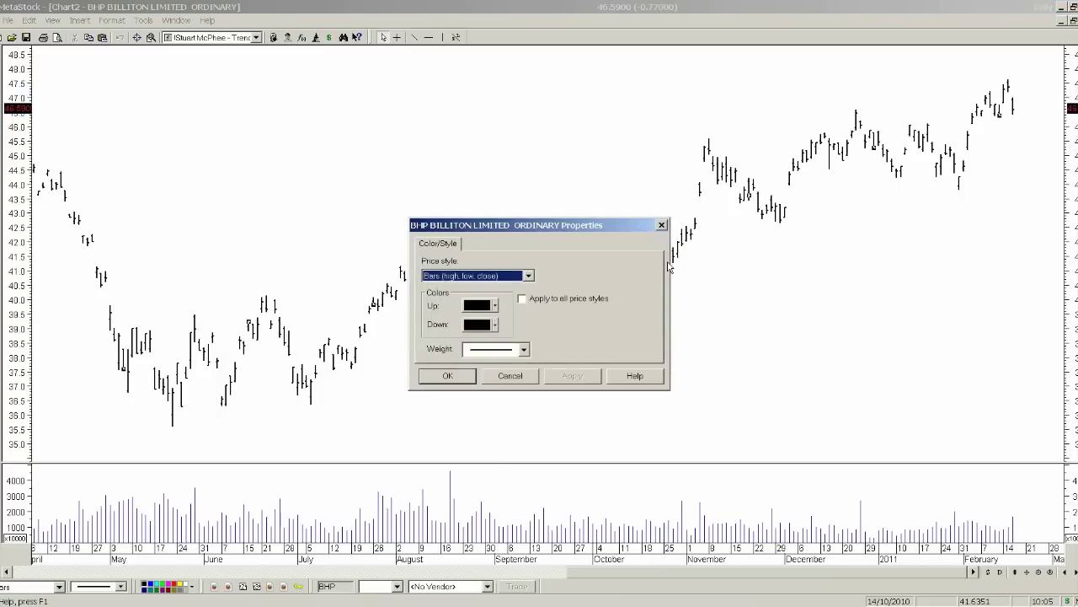
{"action": "left_click", "coordinate": [529, 275]}
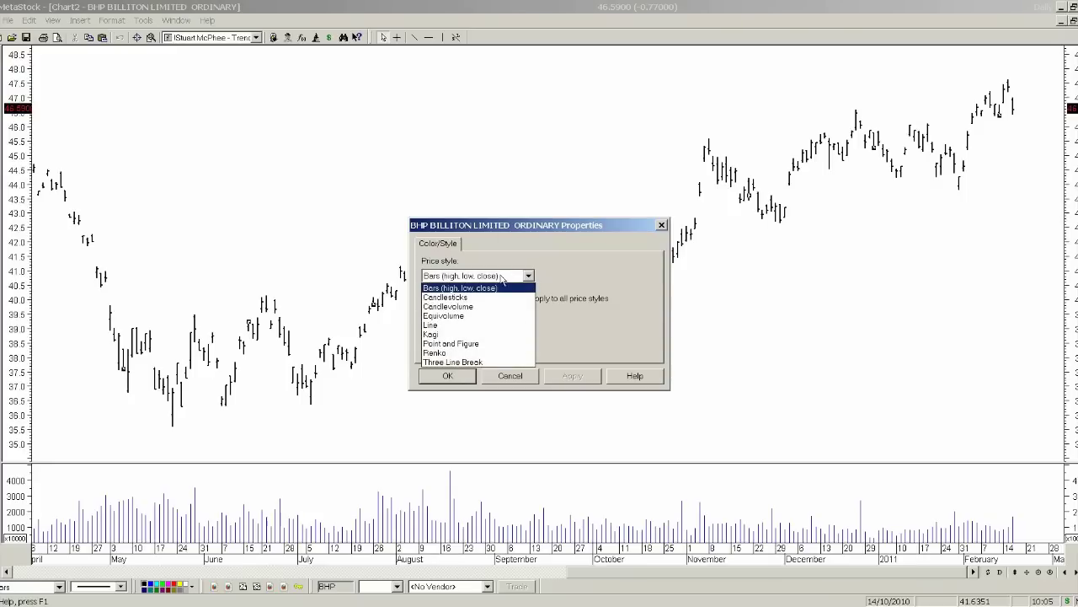
{"action": "left_click", "coordinate": [461, 297]}
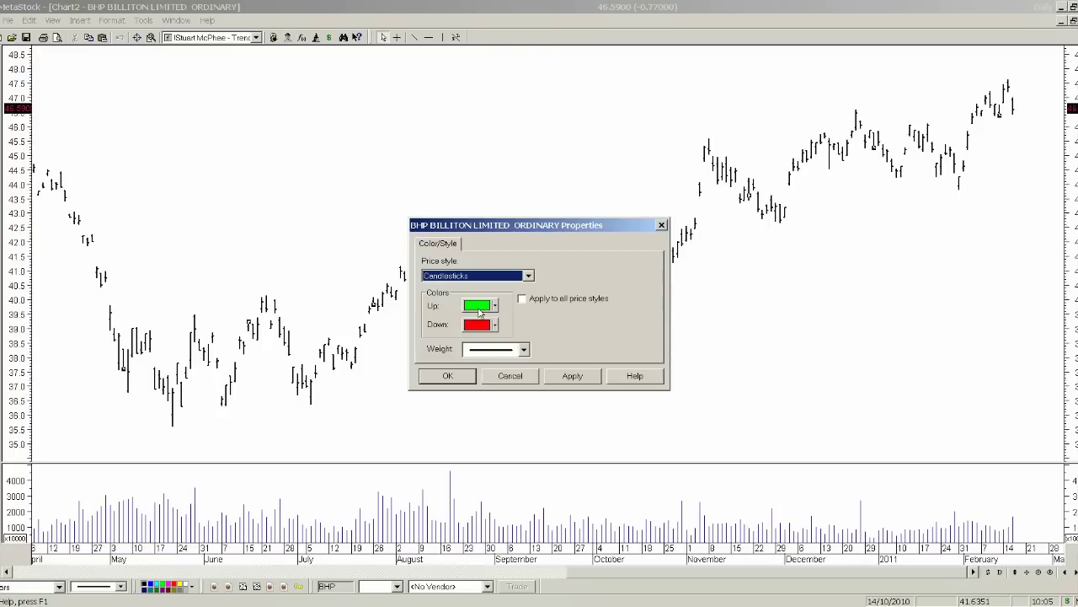
{"action": "left_click", "coordinate": [523, 349]}
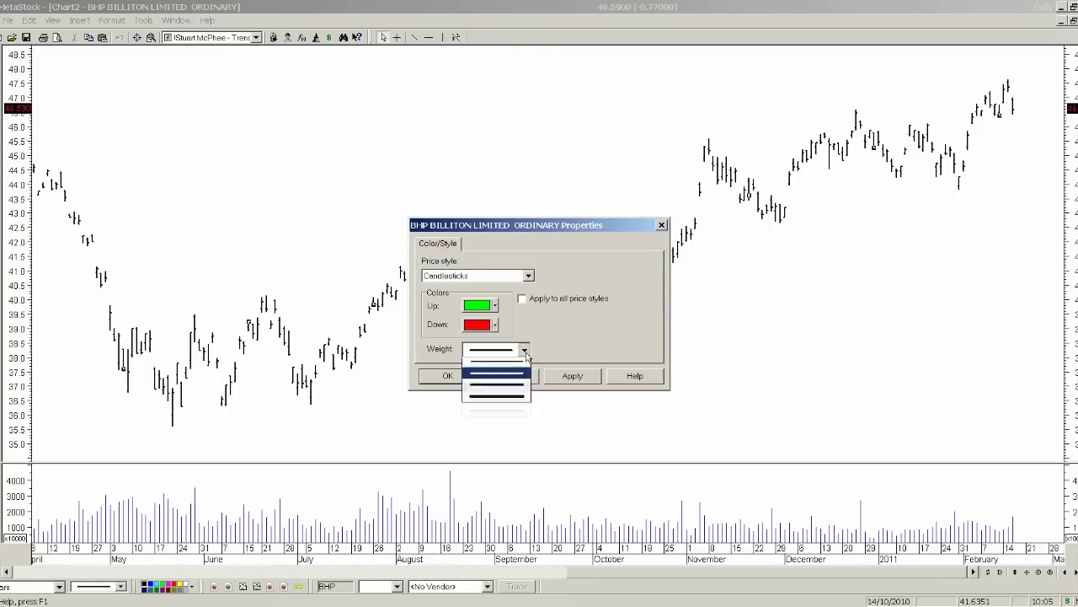
{"action": "left_click", "coordinate": [569, 351]}
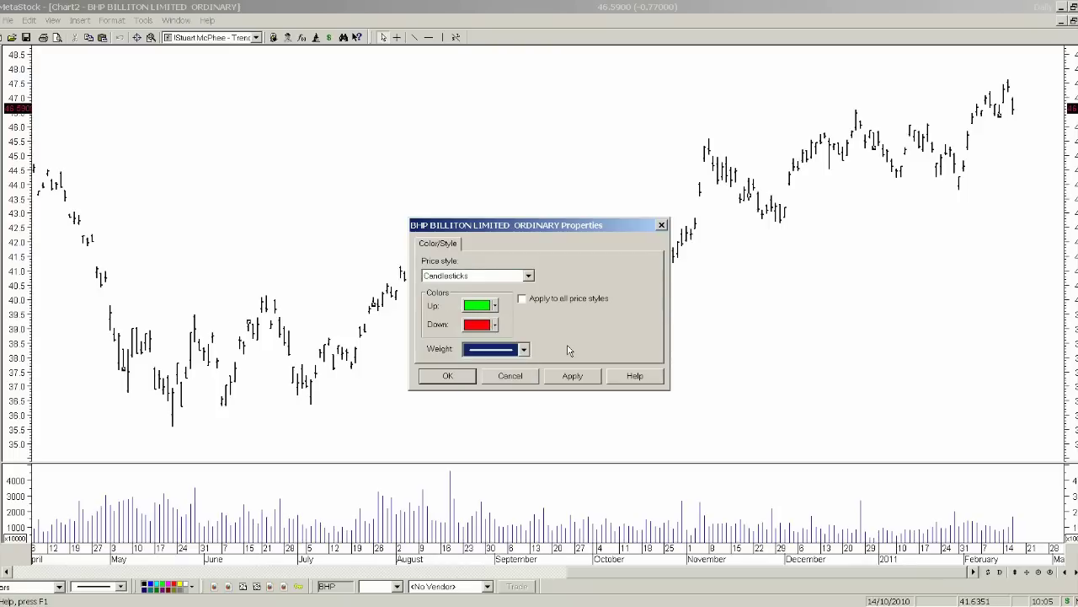
{"action": "left_click", "coordinate": [448, 376]}
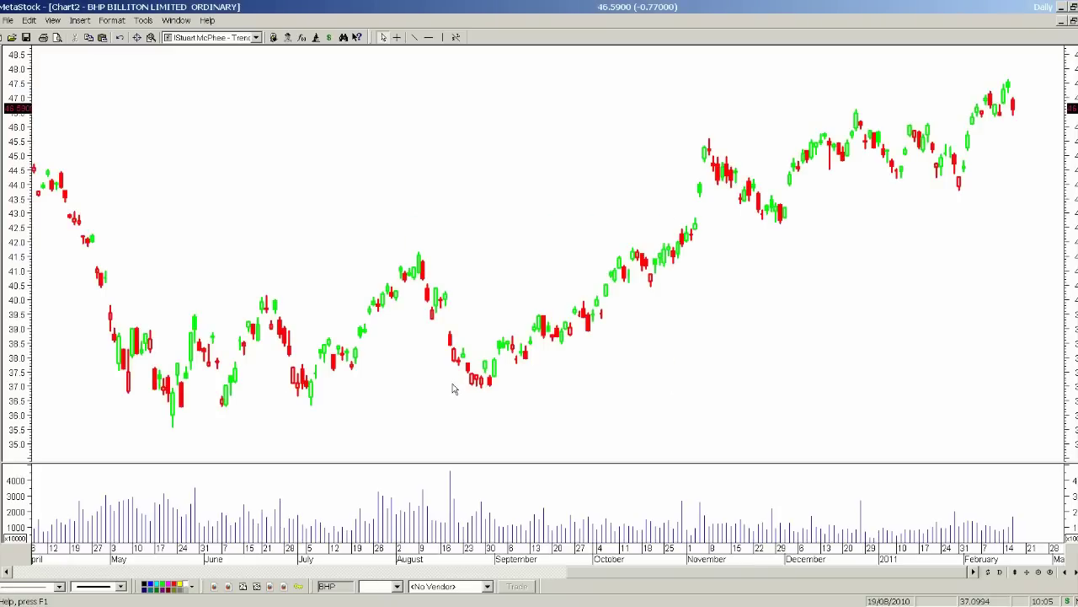
Draw the BHP volume bars in bright green with a thicker line weight
{"action": "right_click", "coordinate": [451, 501]}
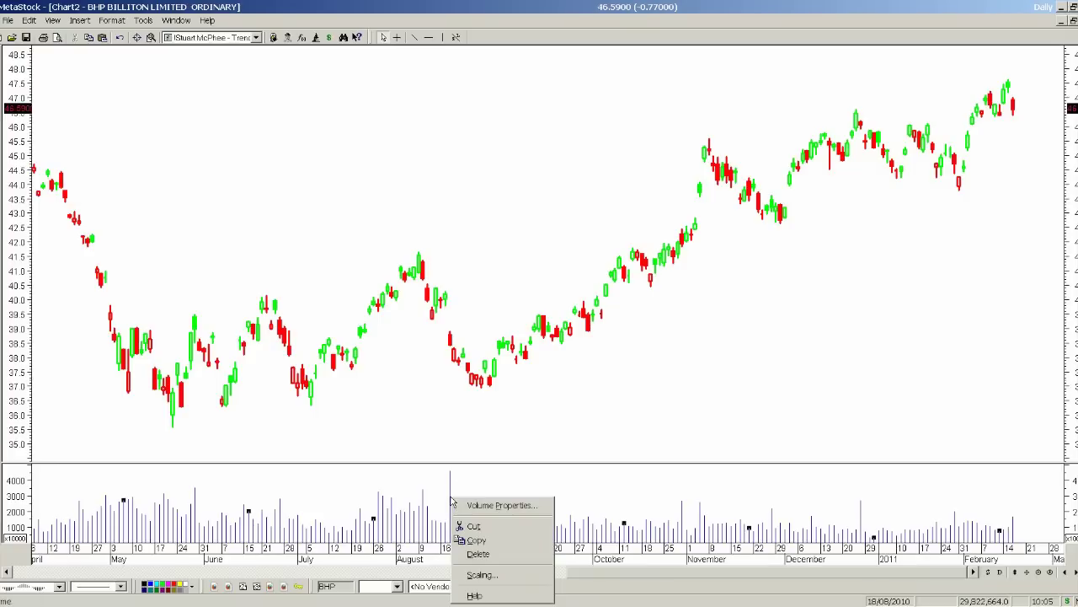
{"action": "left_click", "coordinate": [472, 506]}
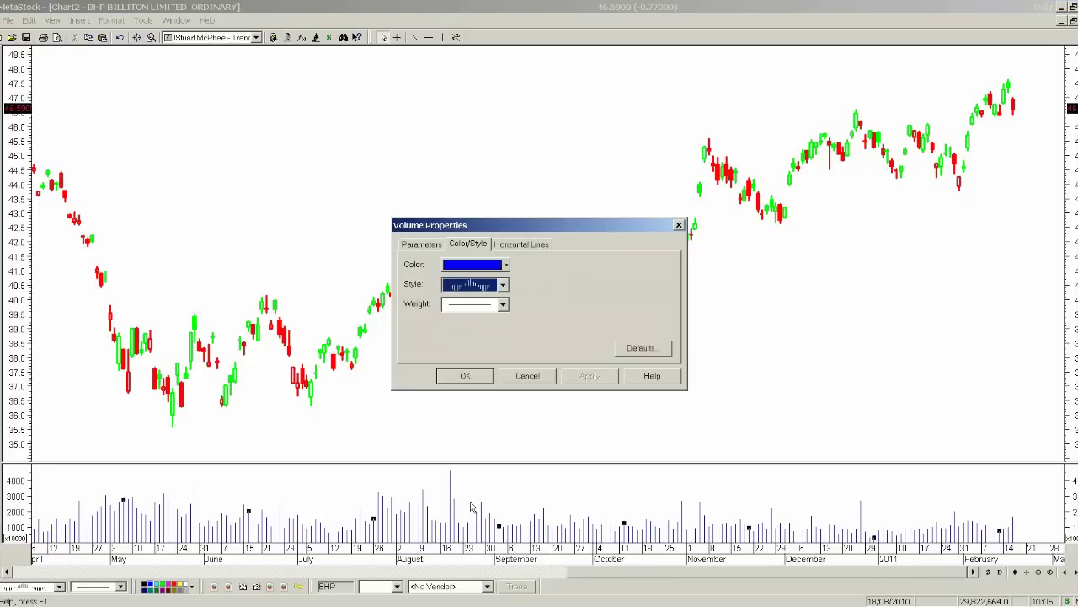
{"action": "left_click", "coordinate": [505, 264]}
{"action": "left_click", "coordinate": [478, 309]}
{"action": "left_click", "coordinate": [503, 304]}
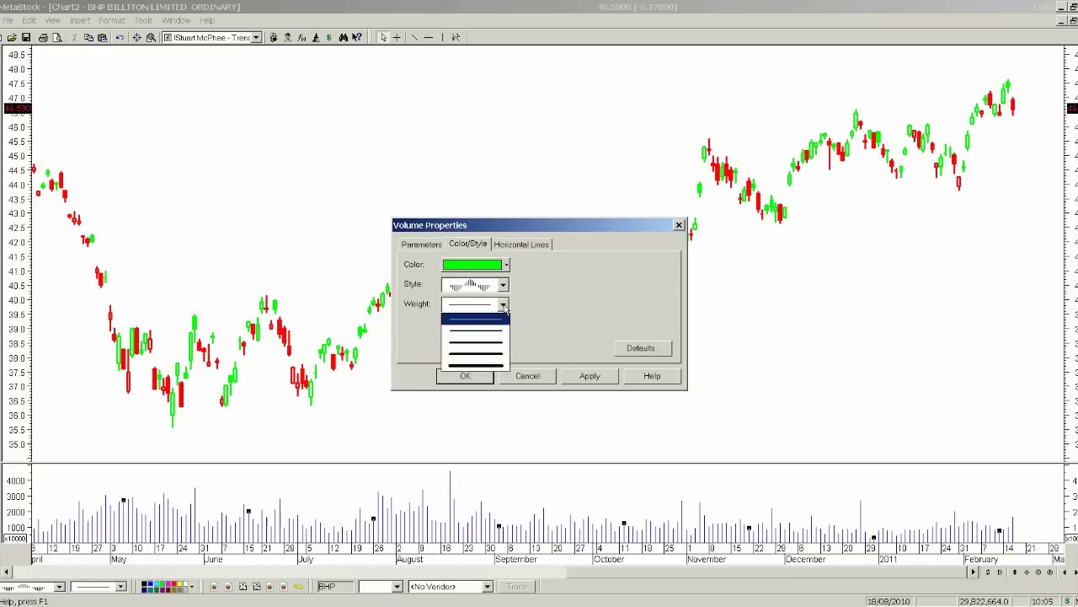
{"action": "left_click", "coordinate": [482, 343]}
{"action": "left_click", "coordinate": [466, 376]}
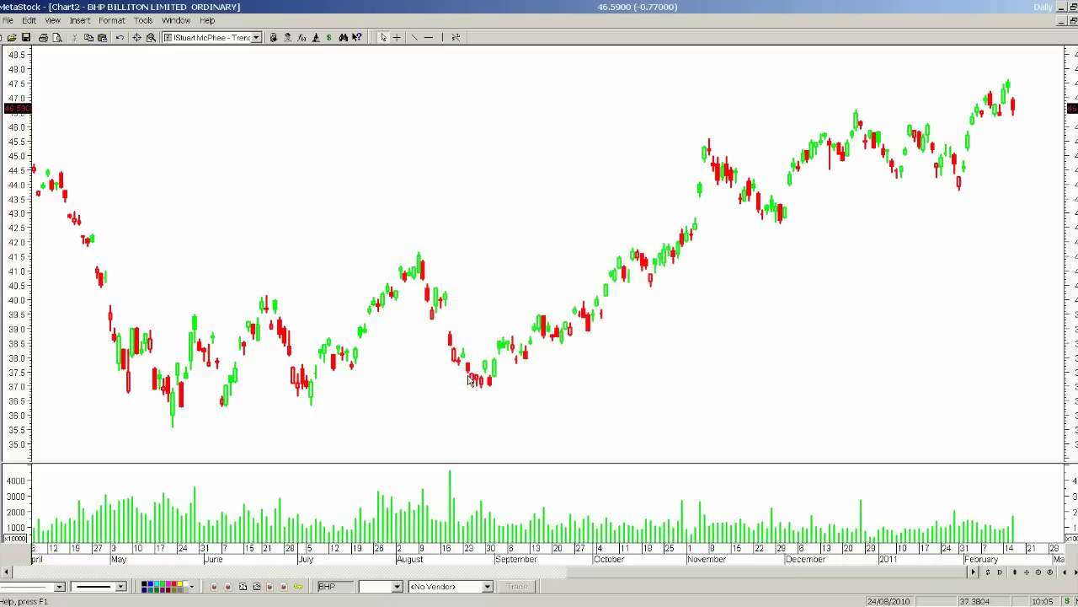
Set a black background on every inner window of the BHP chart
{"action": "right_click", "coordinate": [503, 178]}
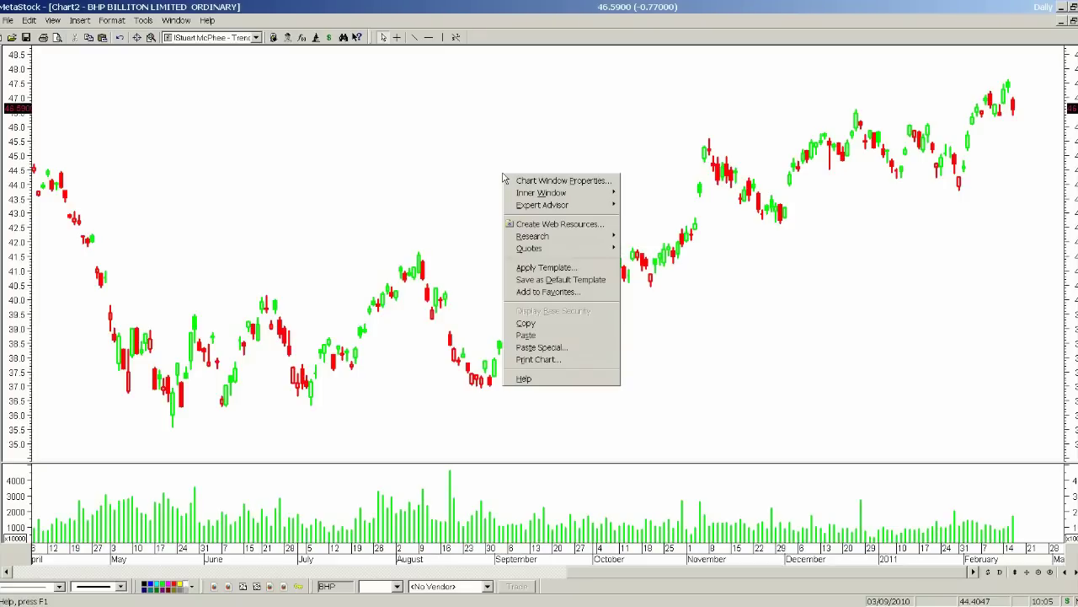
{"action": "mouse_move", "coordinate": [562, 194]}
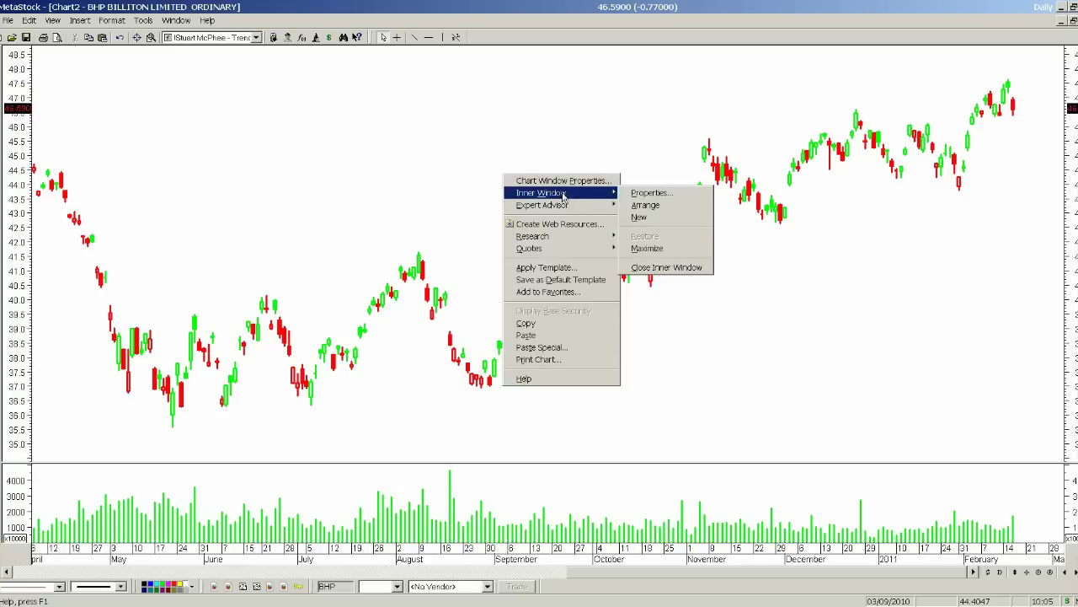
{"action": "left_click", "coordinate": [633, 195]}
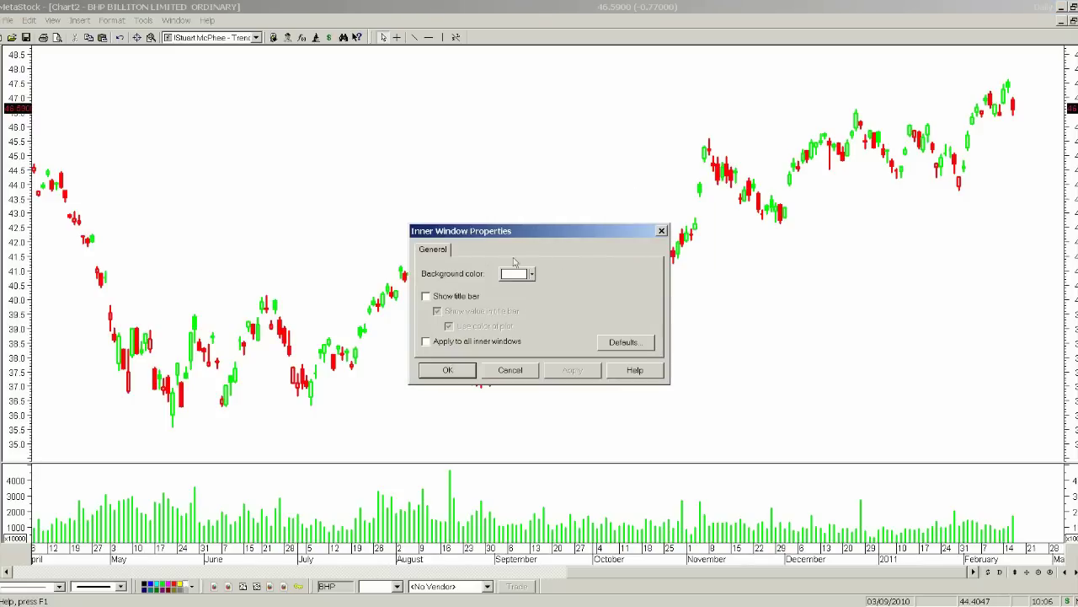
{"action": "left_click", "coordinate": [532, 273]}
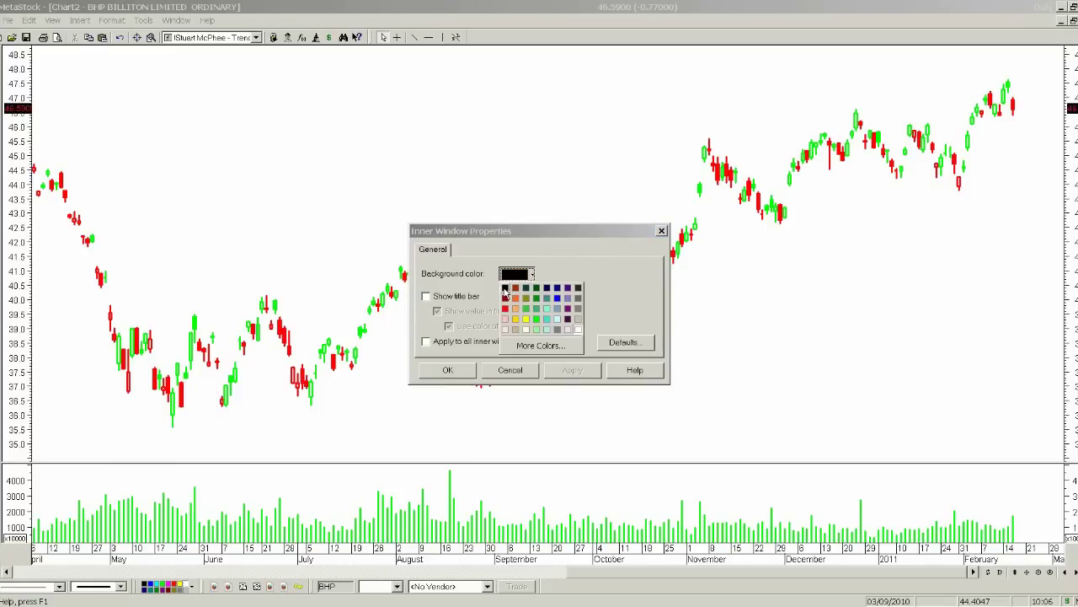
{"action": "left_click", "coordinate": [505, 289]}
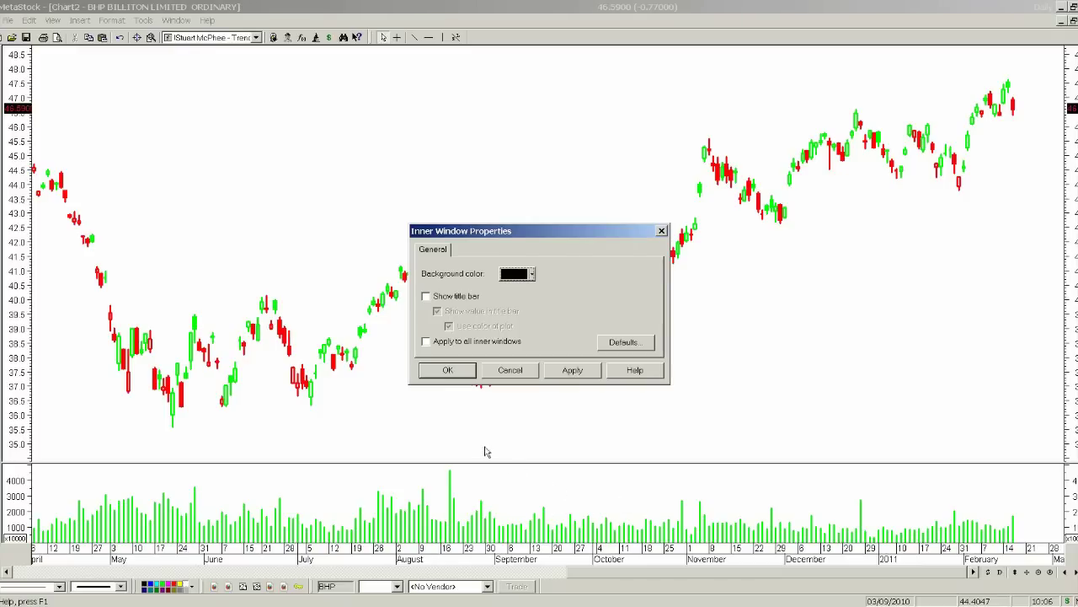
{"action": "left_click", "coordinate": [426, 342]}
{"action": "left_click", "coordinate": [450, 371]}
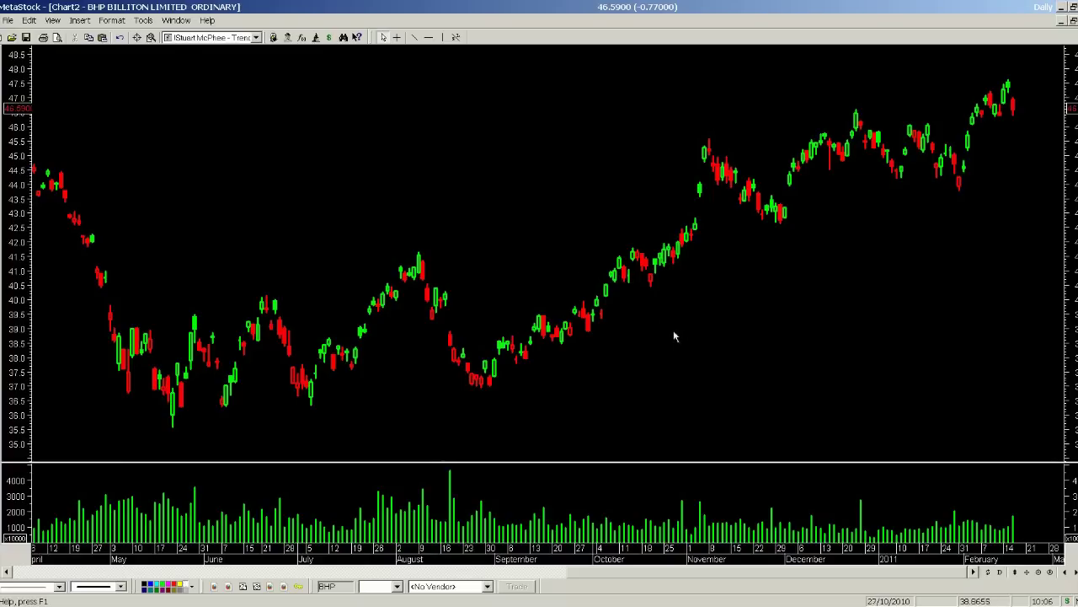
{"action": "right_click", "coordinate": [556, 556]}
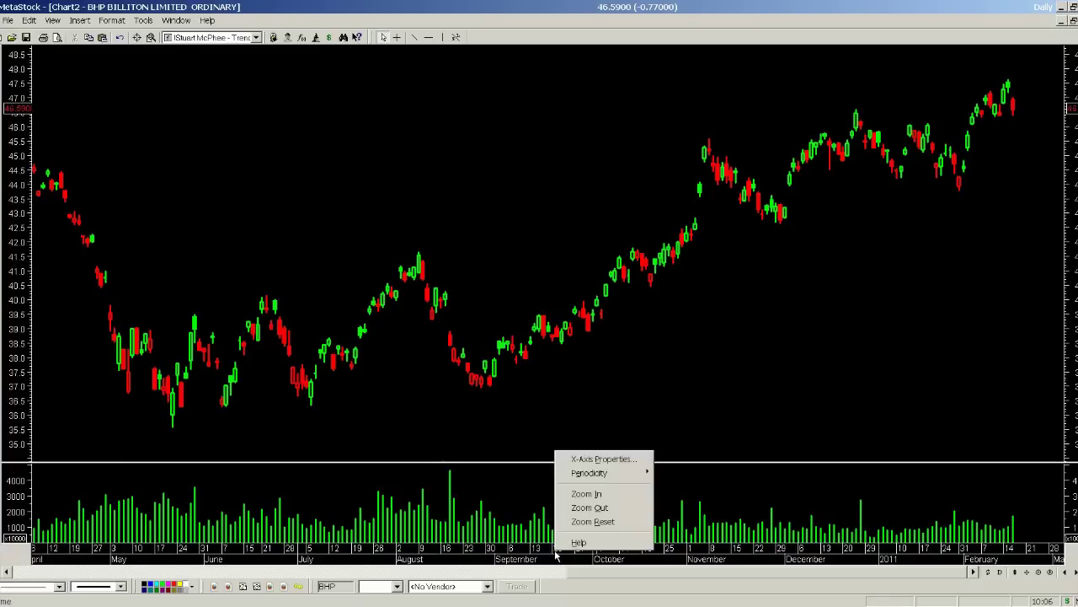
{"action": "left_click", "coordinate": [603, 460]}
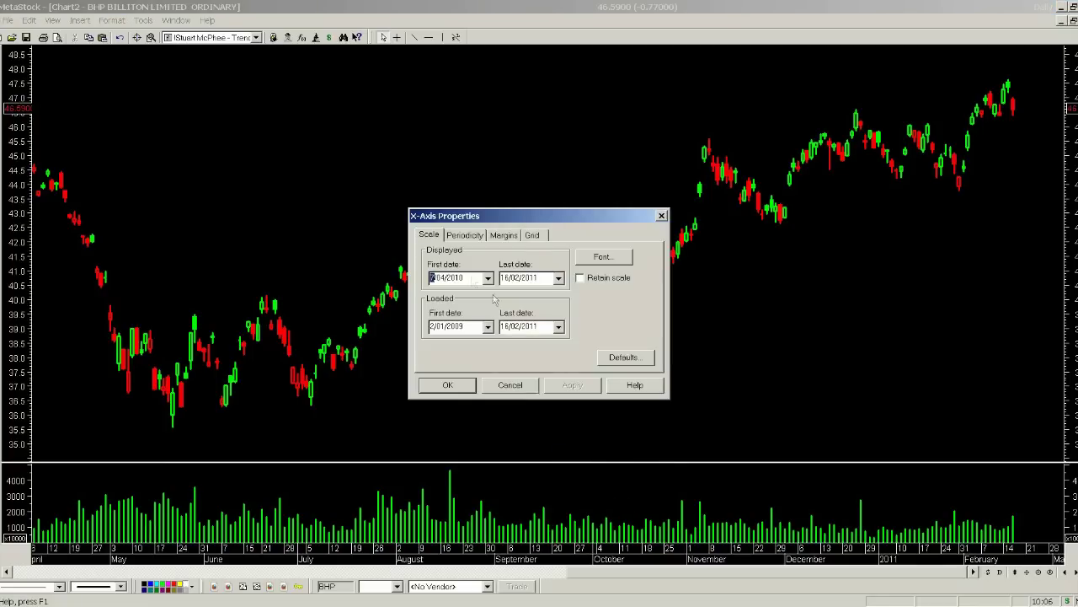
{"action": "left_click", "coordinate": [534, 237]}
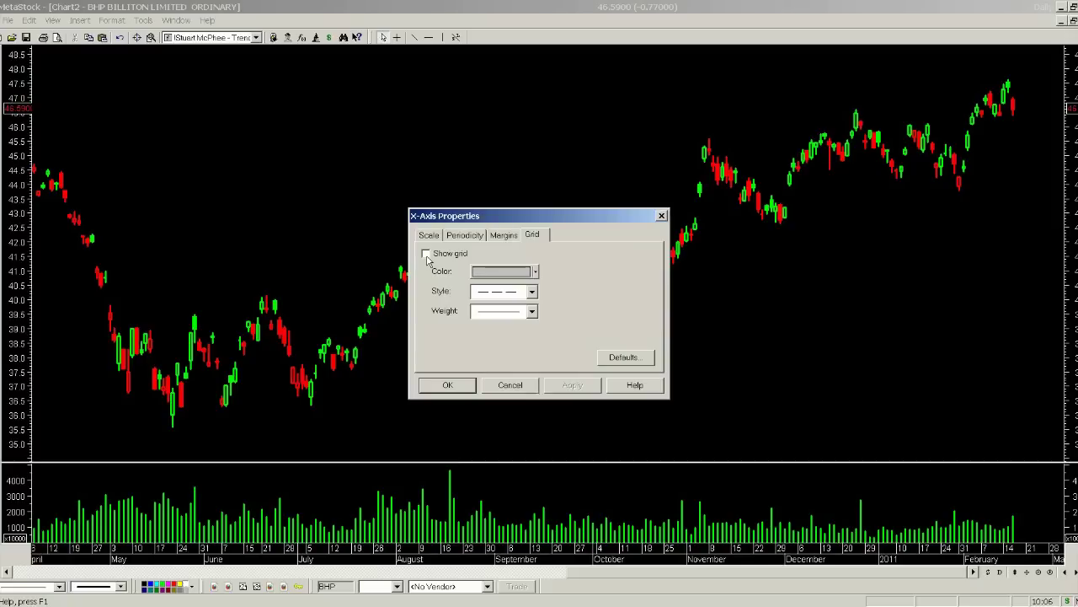
{"action": "left_click", "coordinate": [425, 253]}
{"action": "left_click", "coordinate": [573, 385]}
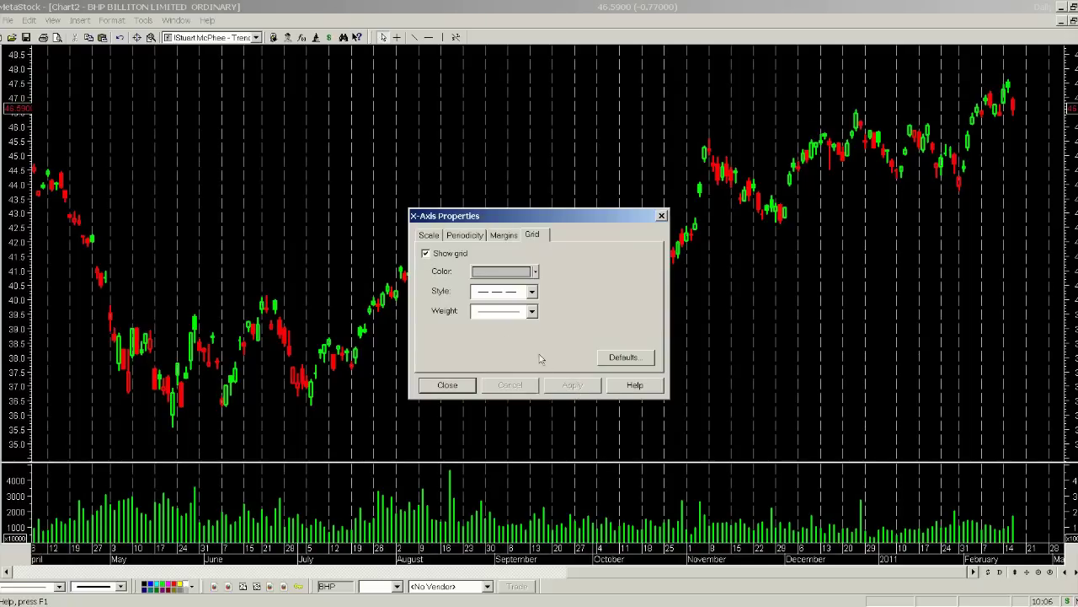
{"action": "left_click", "coordinate": [425, 254]}
{"action": "left_click", "coordinate": [449, 386]}
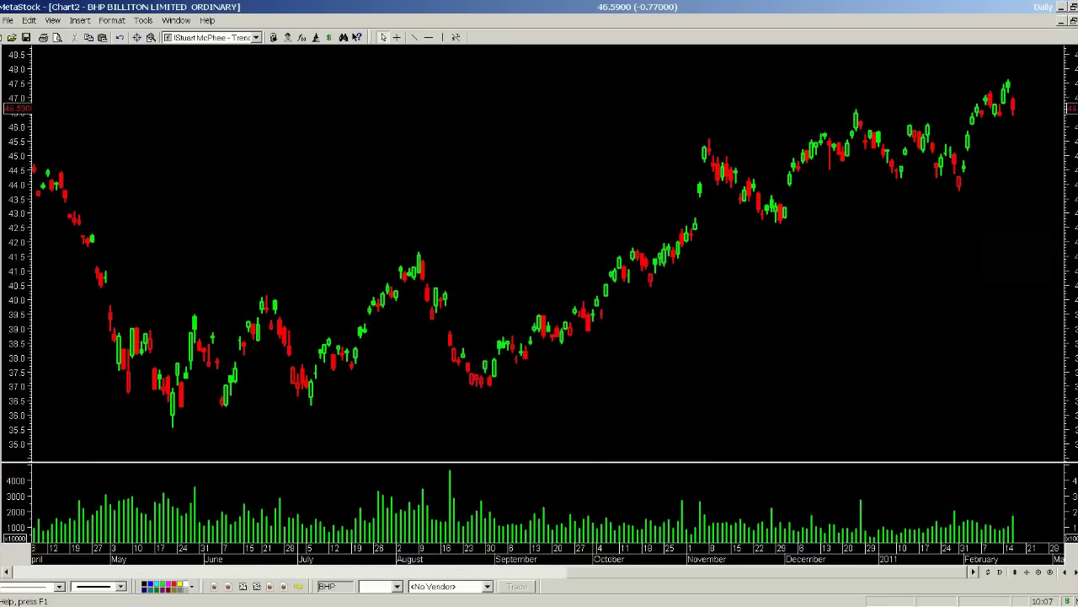
{"action": "right_click", "coordinate": [1068, 234]}
{"action": "left_click", "coordinate": [1027, 242]}
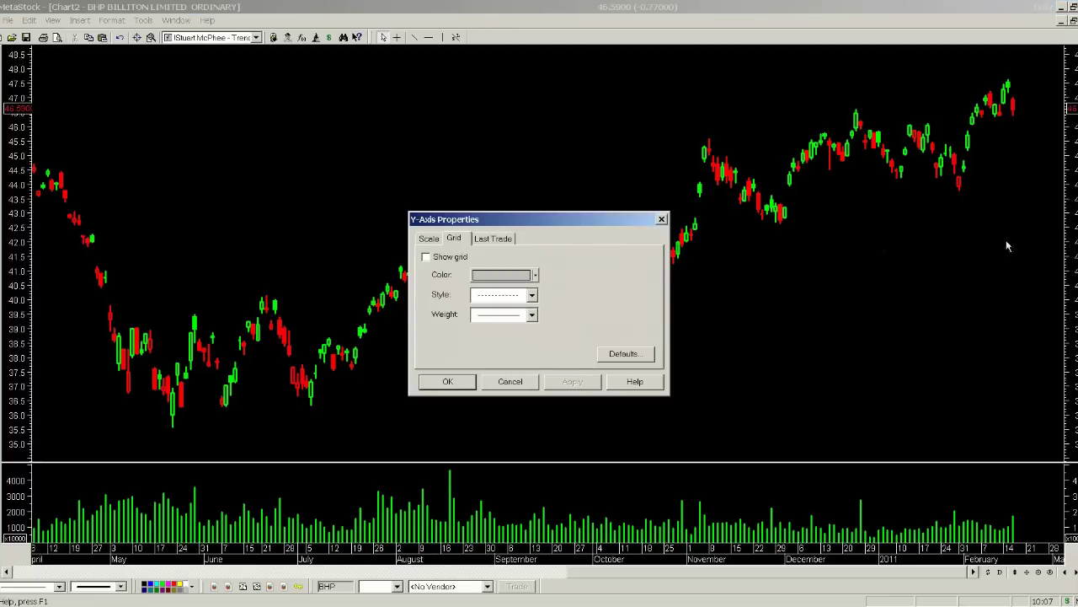
{"action": "left_click", "coordinate": [427, 257]}
{"action": "left_click", "coordinate": [451, 382]}
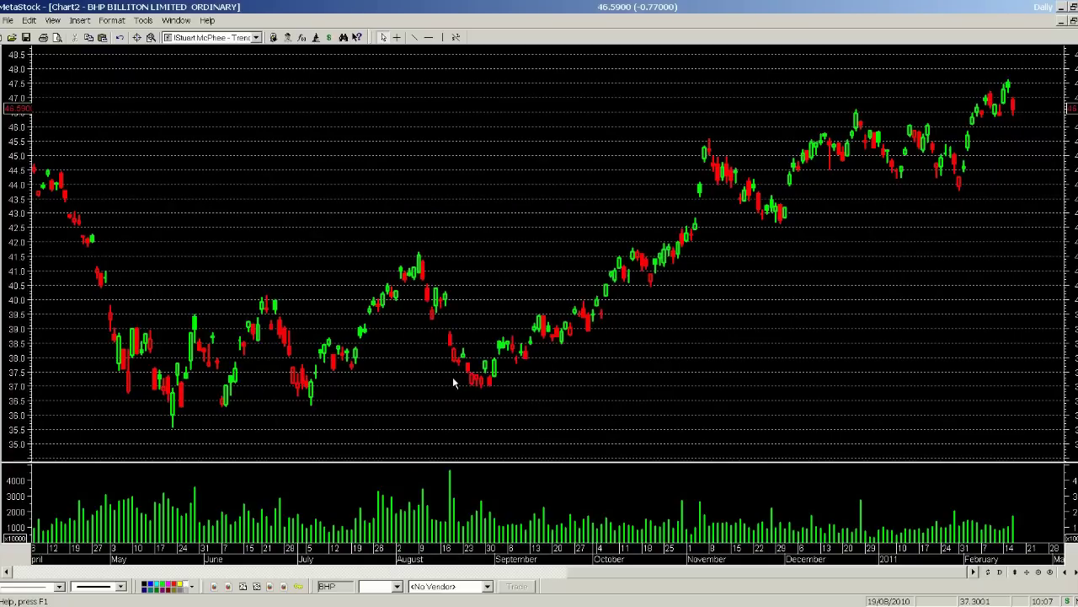
{"action": "right_click", "coordinate": [1066, 239]}
{"action": "left_click", "coordinate": [1043, 246]}
{"action": "left_click", "coordinate": [426, 257]}
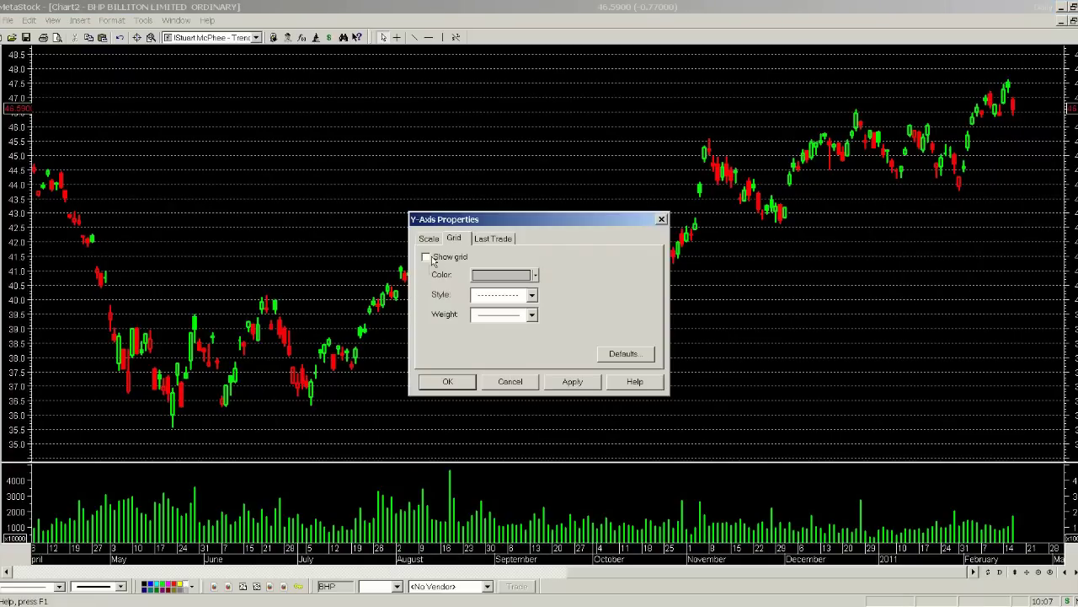
{"action": "left_click", "coordinate": [450, 381]}
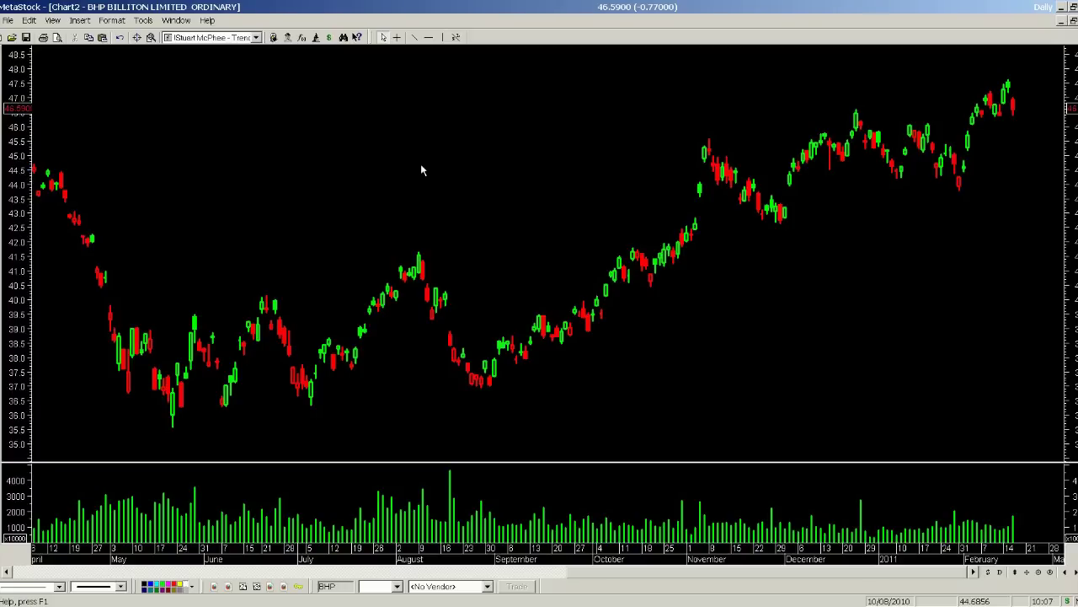
Save the styled chart as the default template, confirming replacement of the old one
{"action": "right_click", "coordinate": [421, 166]}
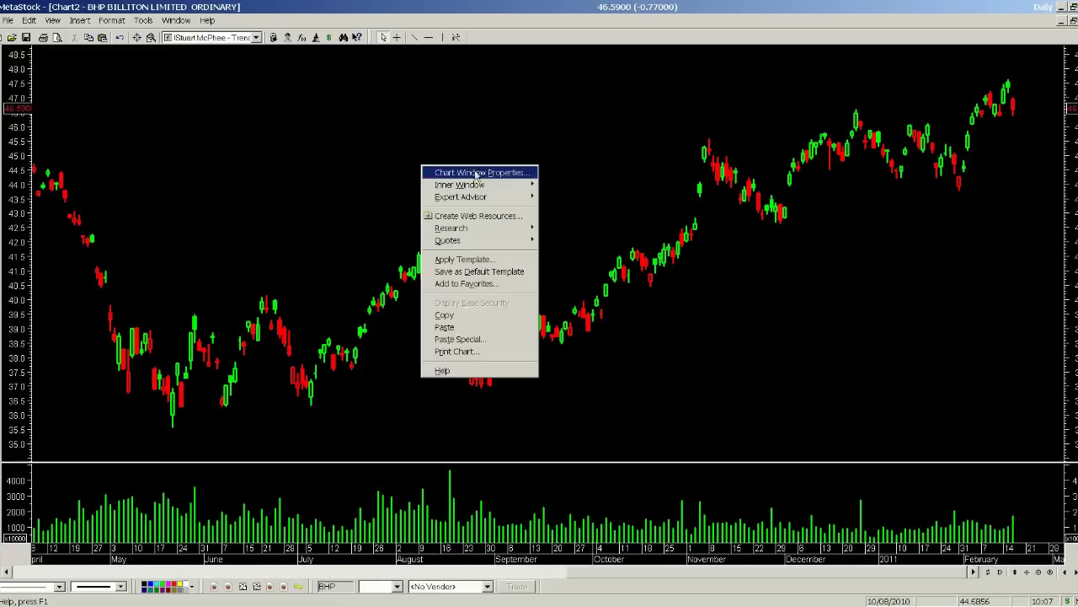
{"action": "left_click", "coordinate": [470, 271]}
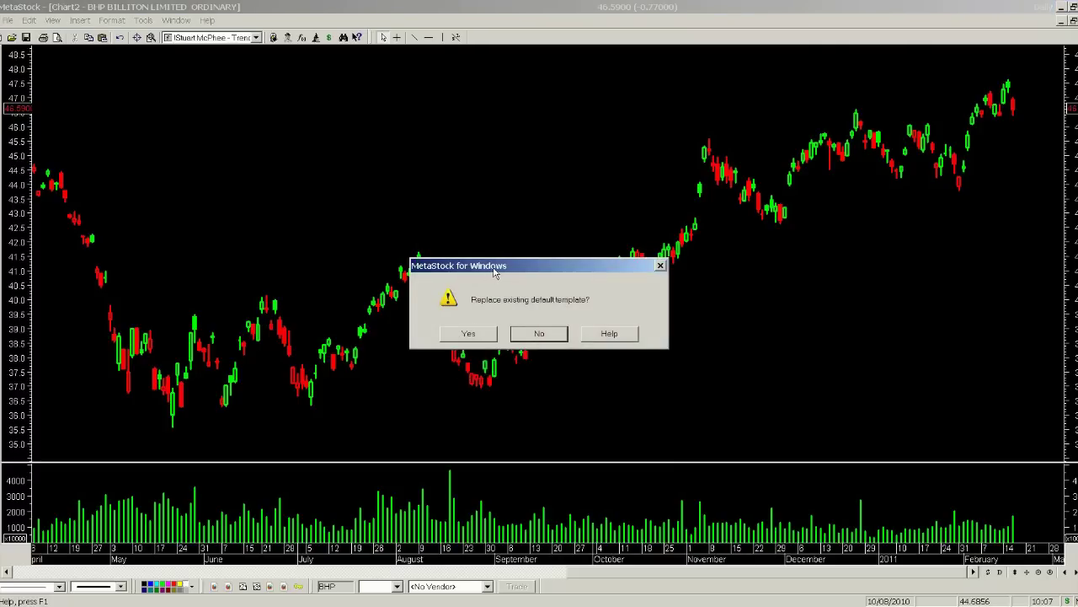
{"action": "left_click", "coordinate": [466, 335]}
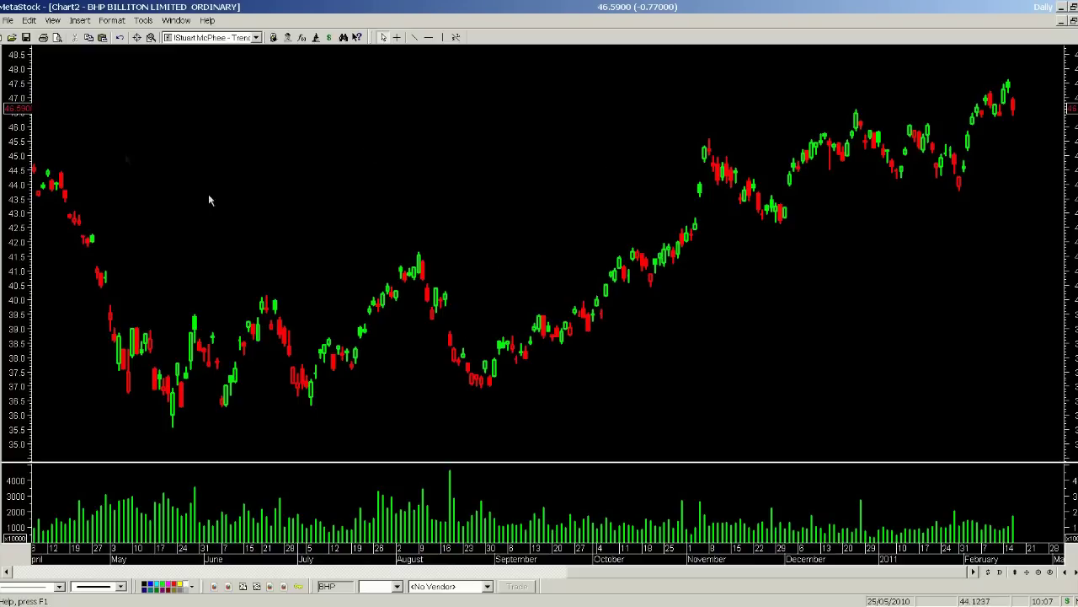
Open a new chart for ANZ Banking Group by entering its symbol
{"action": "left_click", "coordinate": [11, 37]}
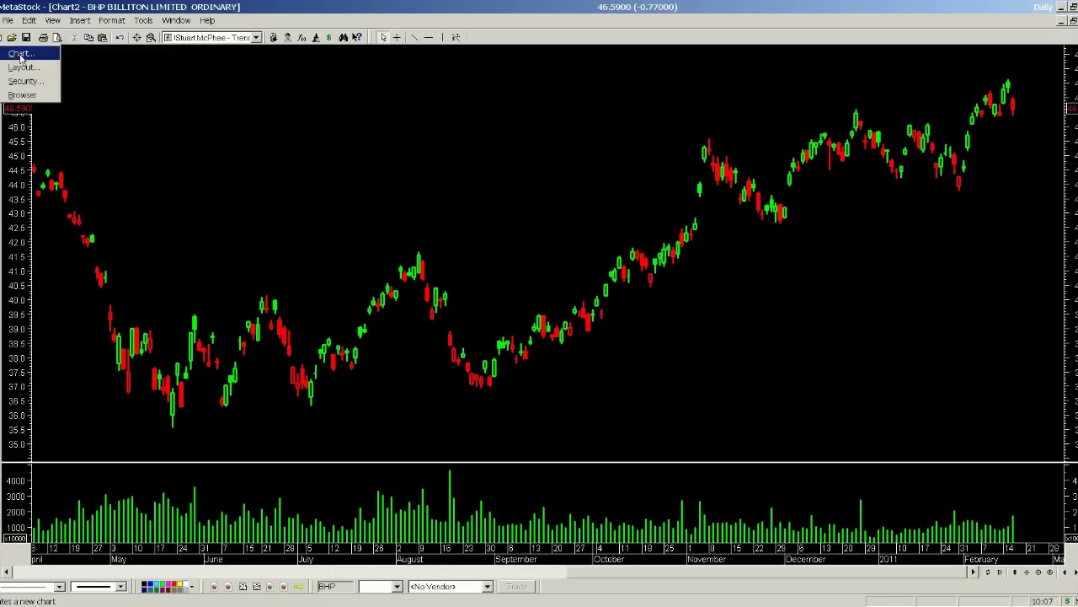
{"action": "left_click", "coordinate": [21, 54]}
{"action": "type", "text": "arc"}
{"action": "key", "text": "Return"}
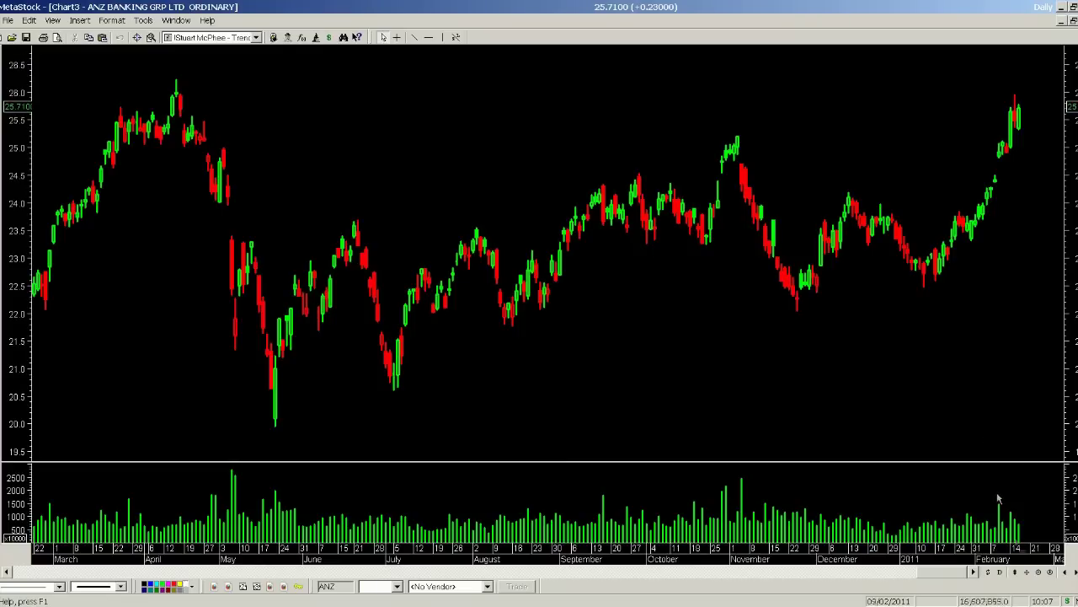
Zoom the ANZ chart out to full history, then in to October 2009 onward
{"action": "left_click", "coordinate": [1027, 573]}
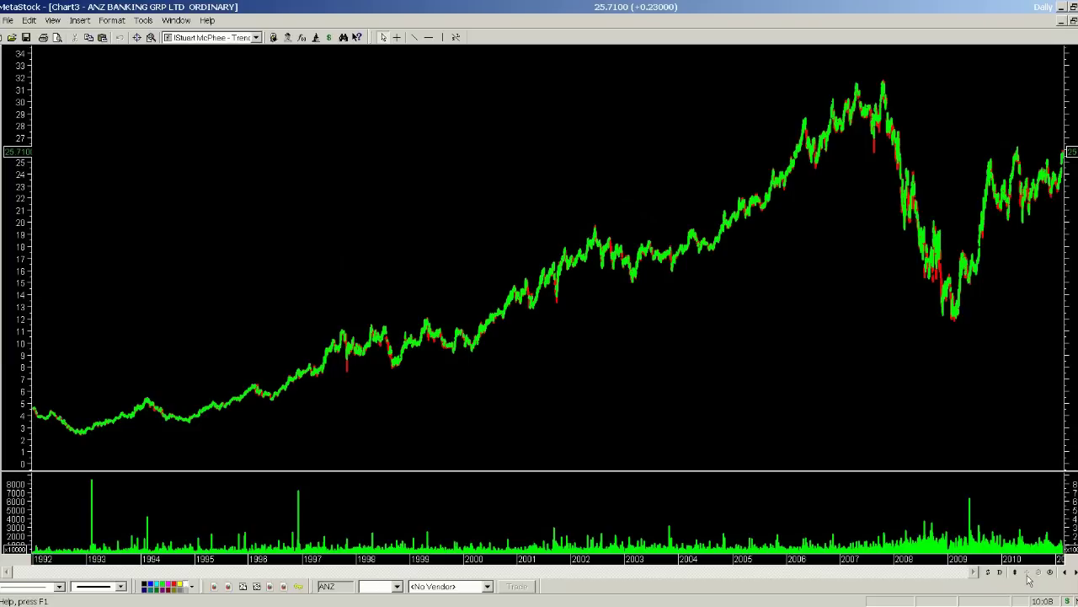
{"action": "left_click", "coordinate": [1049, 573]}
{"action": "left_click", "coordinate": [1050, 573]}
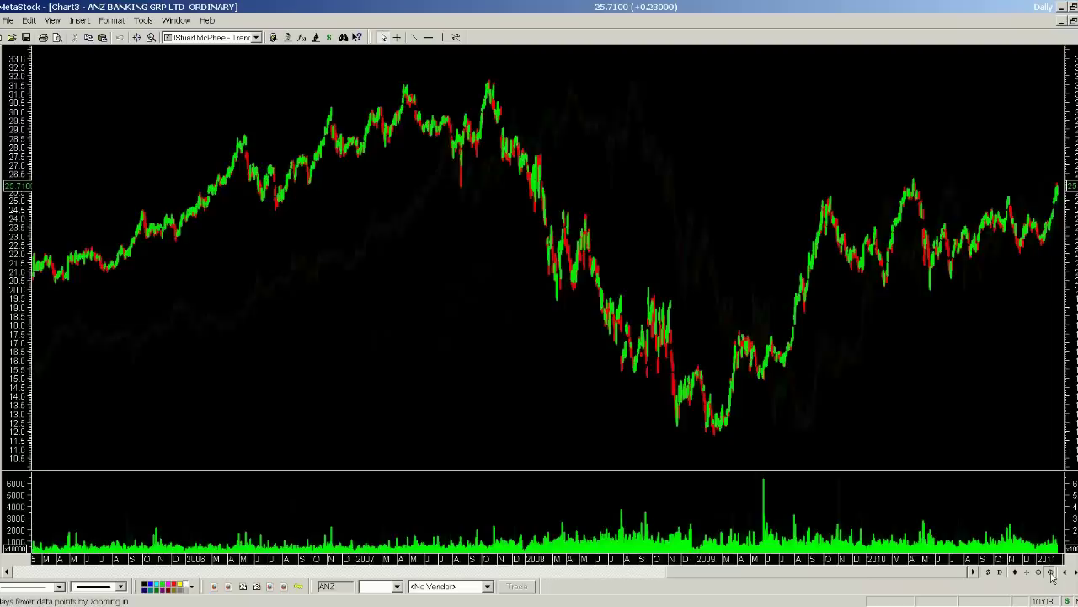
{"action": "left_click", "coordinate": [1050, 573]}
{"action": "left_click", "coordinate": [1050, 573]}
{"action": "left_click", "coordinate": [1049, 573]}
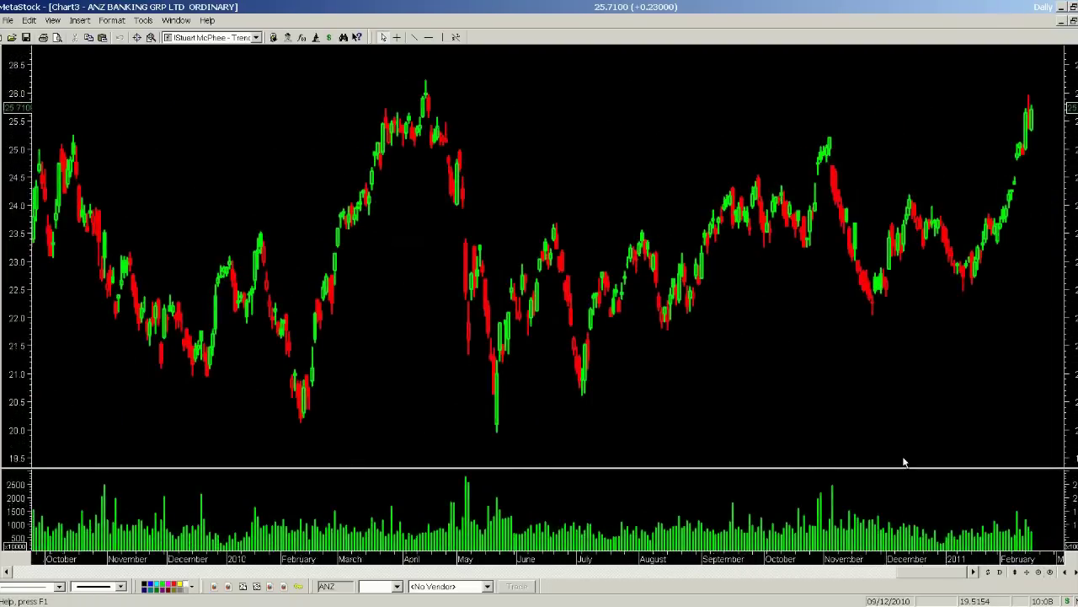